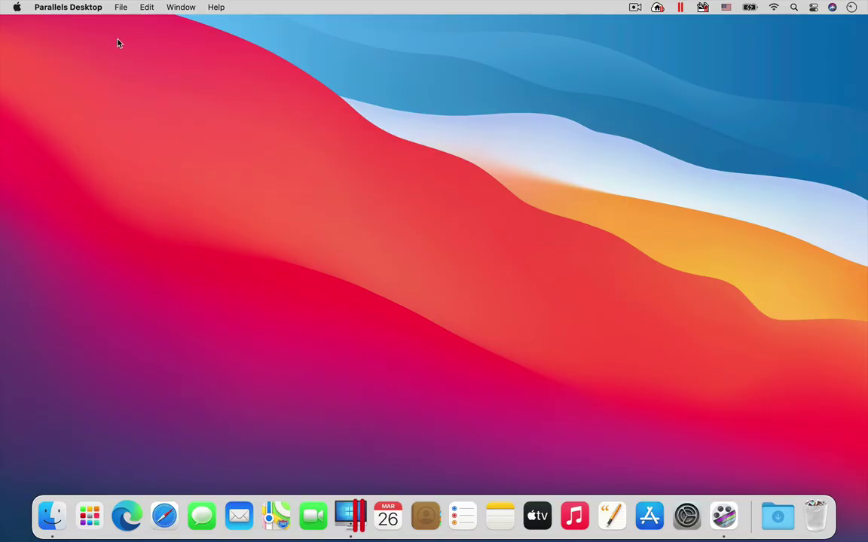
Create a new virtual machine and download the free Ubuntu 20.04 ARM64 system
{"action": "left_click", "coordinate": [120, 7]}
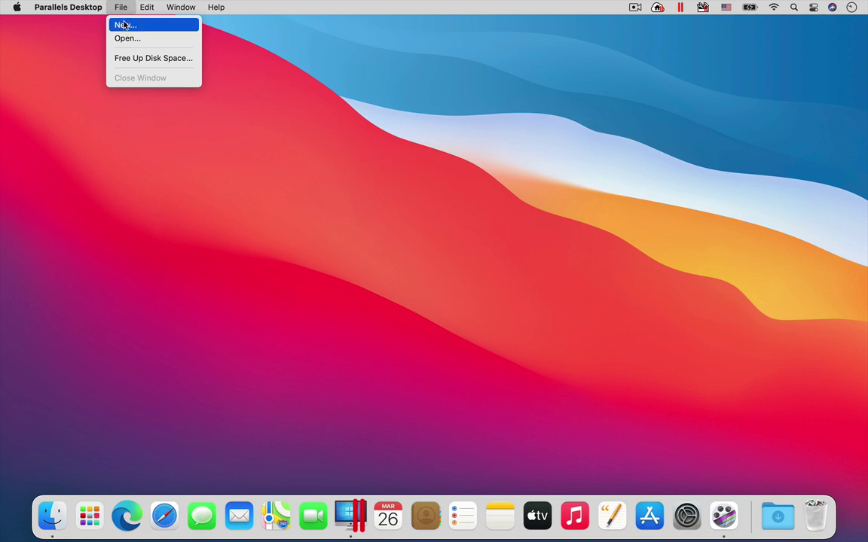
{"action": "left_click", "coordinate": [125, 26]}
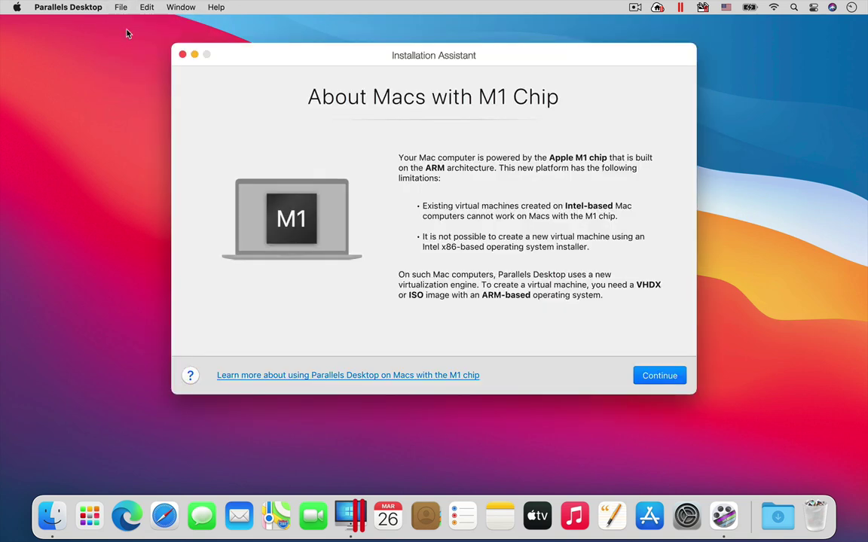
{"action": "left_click", "coordinate": [670, 376]}
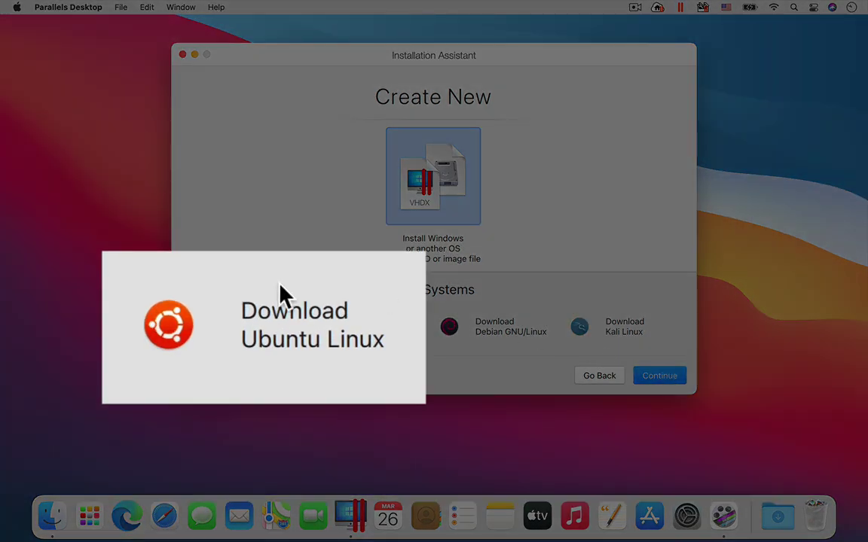
{"action": "left_click", "coordinate": [358, 326]}
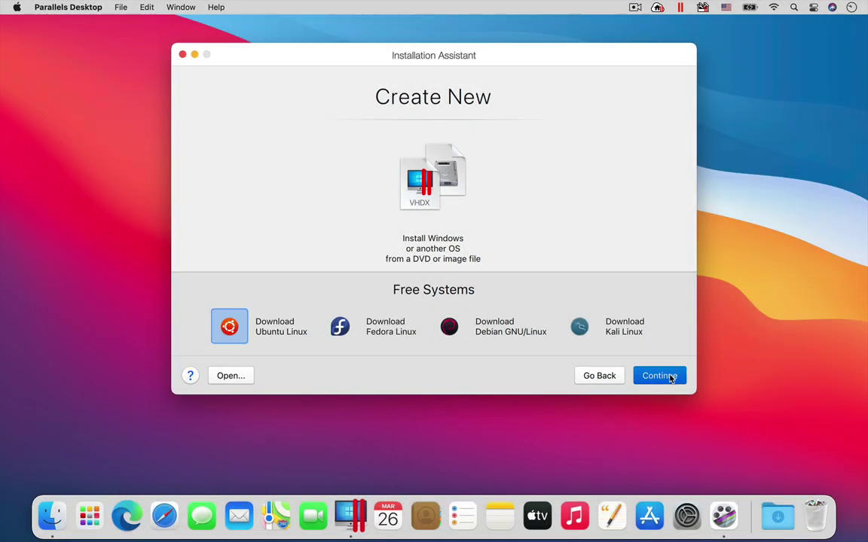
{"action": "left_click", "coordinate": [669, 379]}
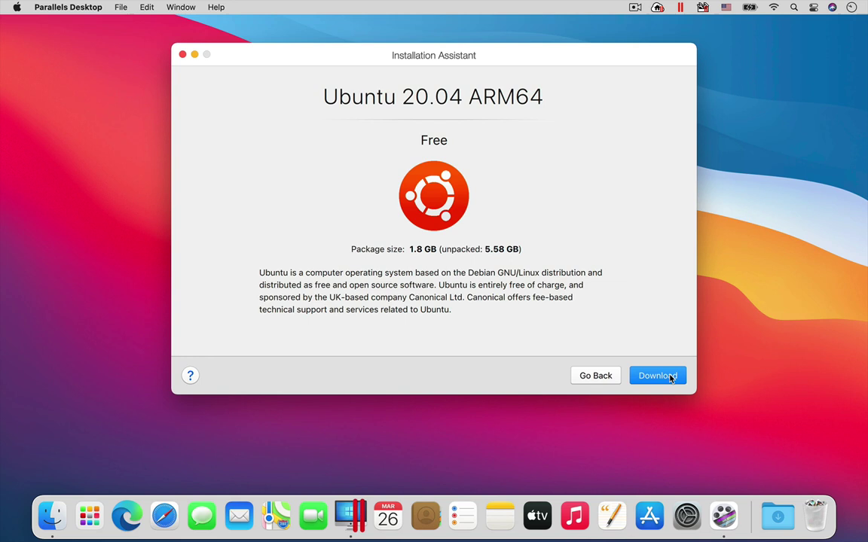
{"action": "left_click", "coordinate": [668, 375]}
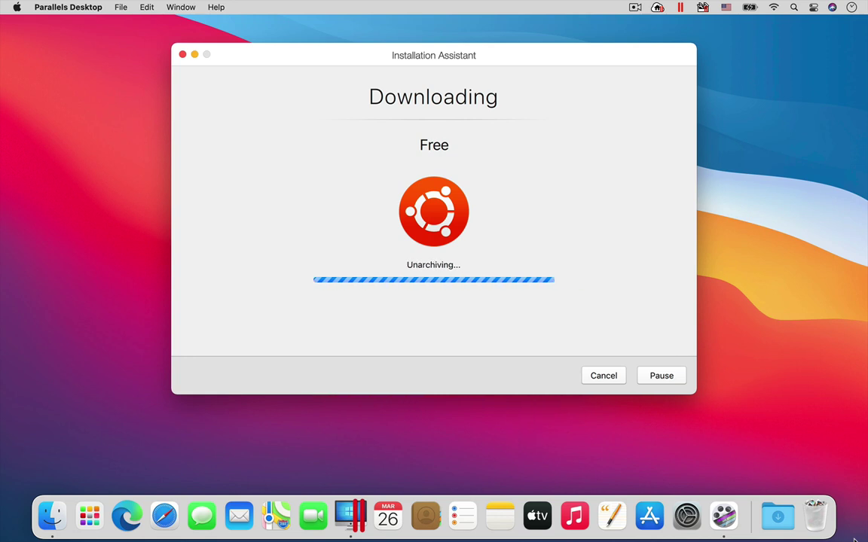
Boot Ubuntu, set and confirm a new password for the Parallels user, and authorize Parallels Tools as root
{"action": "key", "text": "Return"}
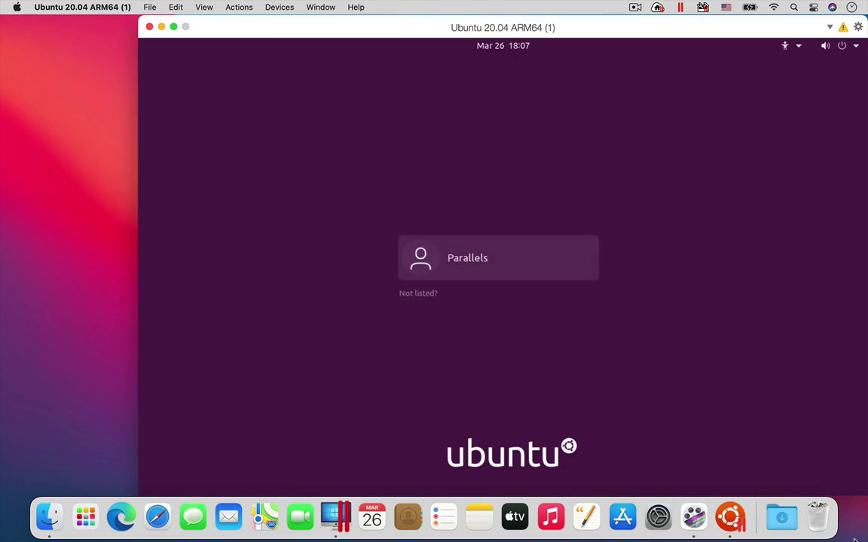
{"action": "left_click", "coordinate": [467, 264]}
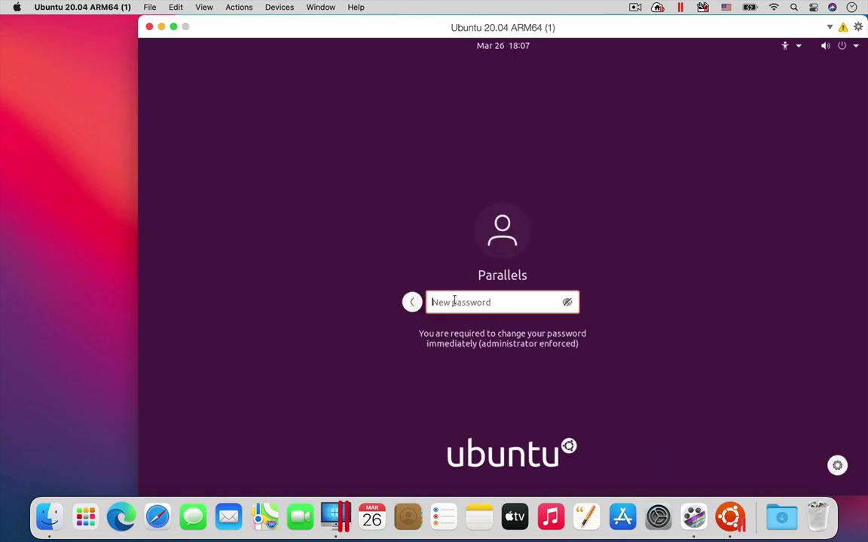
{"action": "type", "text": "password12"}
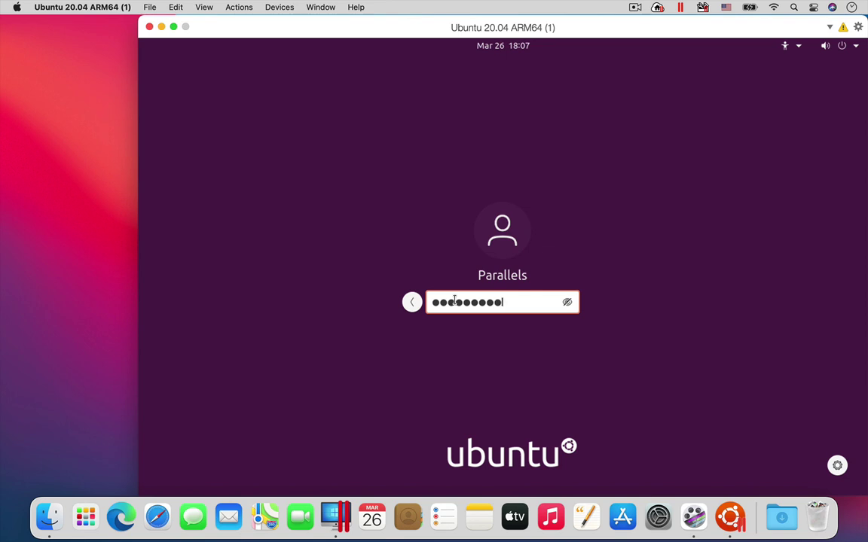
{"action": "key", "text": "Return"}
{"action": "type", "text": "password12"}
{"action": "key", "text": "Return"}
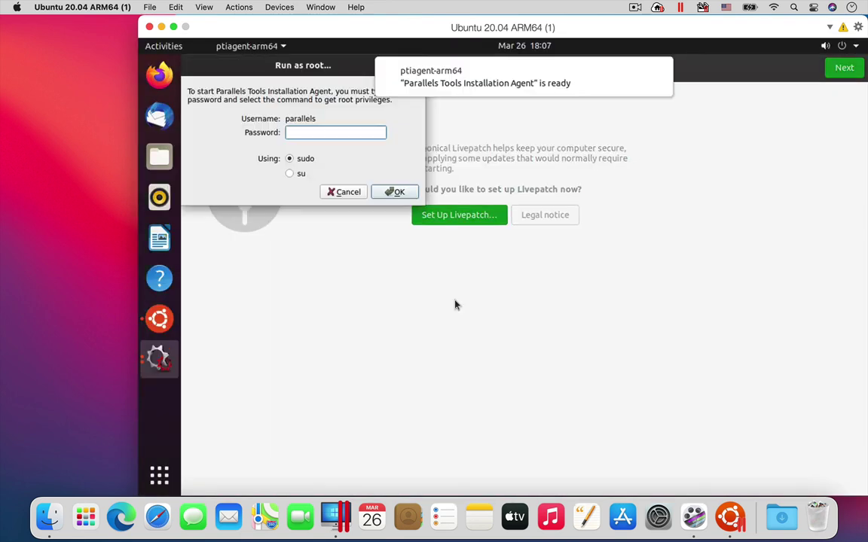
{"action": "left_click", "coordinate": [301, 133]}
{"action": "type", "text": "password12"}
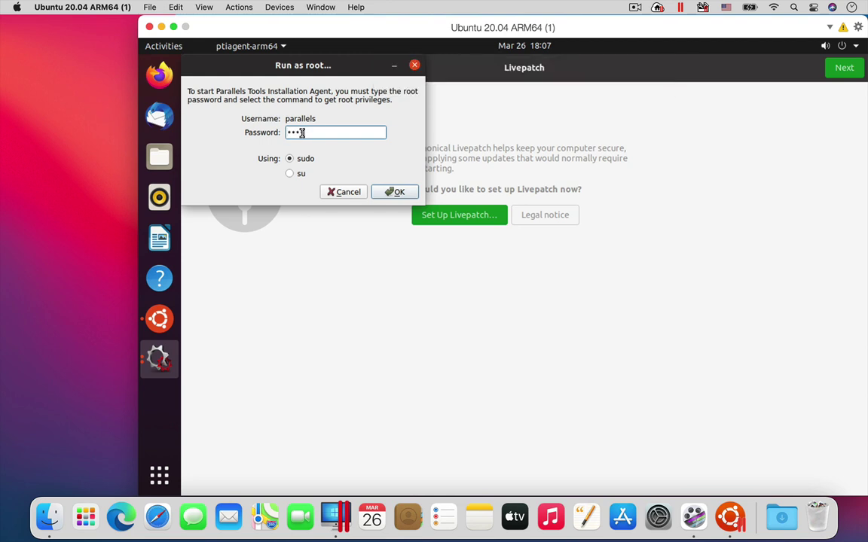
{"action": "key", "text": "Return"}
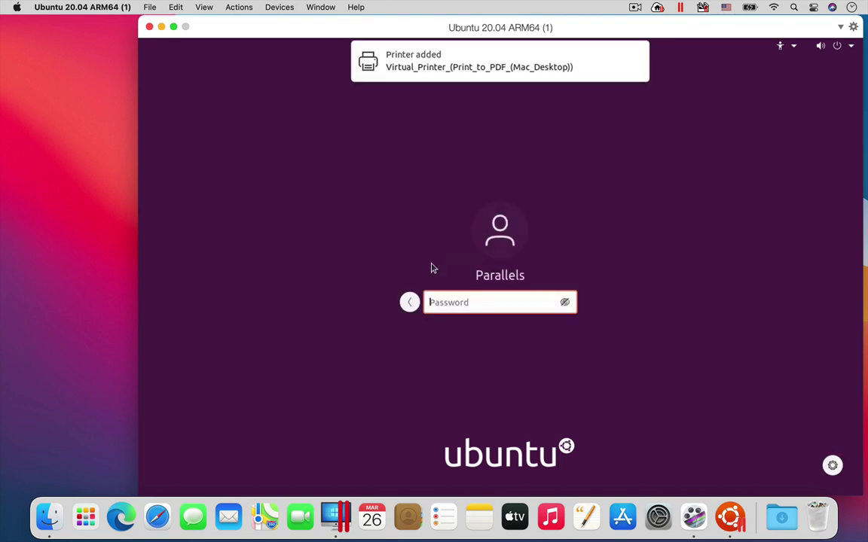
Sign in to Ubuntu and skip through the Livepatch, Help improve Ubuntu and Privacy welcome pages
{"action": "type", "text": "*********"}
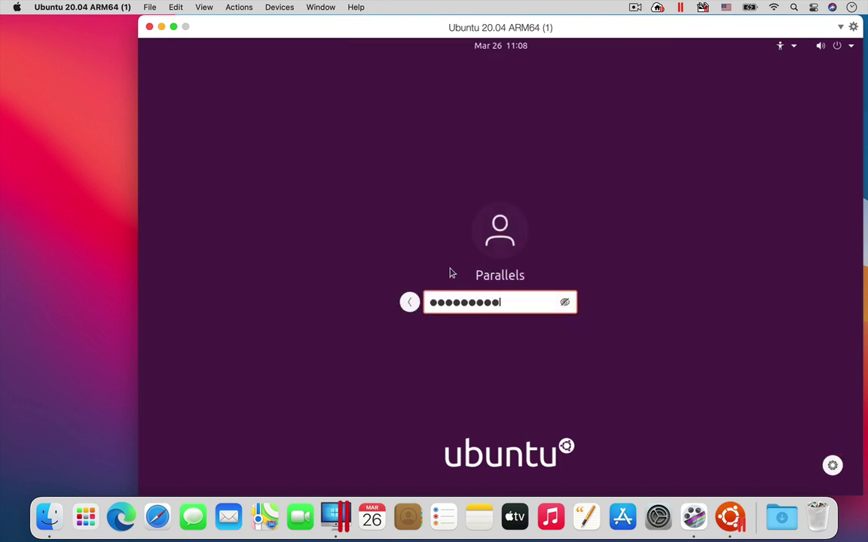
{"action": "key", "text": "Return"}
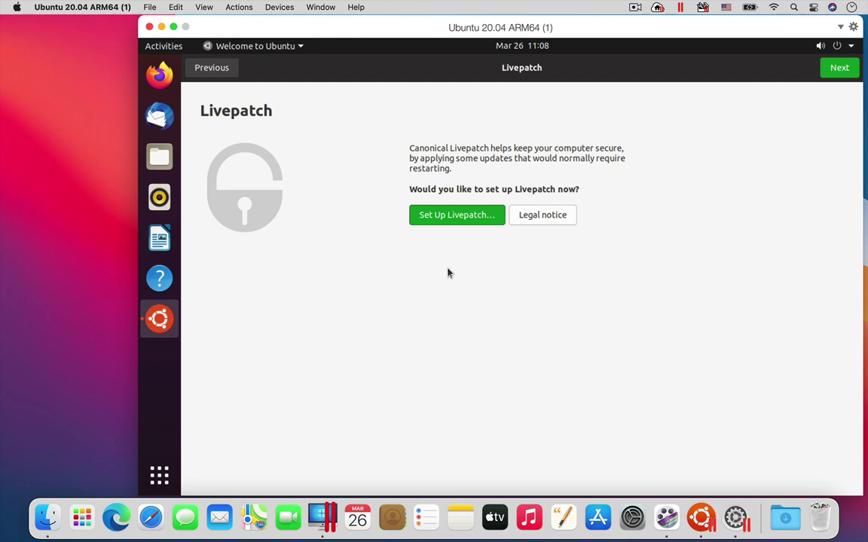
{"action": "left_click", "coordinate": [837, 68]}
{"action": "left_click", "coordinate": [837, 68]}
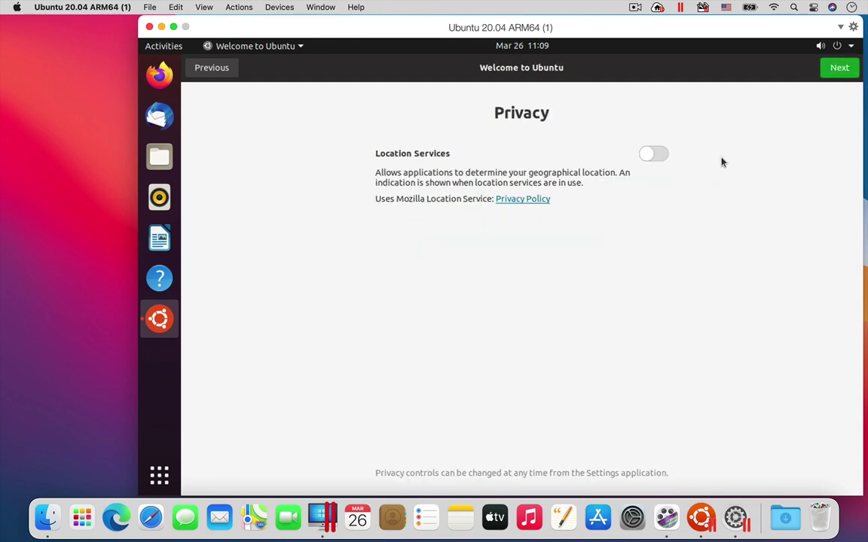
{"action": "left_click", "coordinate": [837, 68]}
{"action": "left_click", "coordinate": [837, 67]}
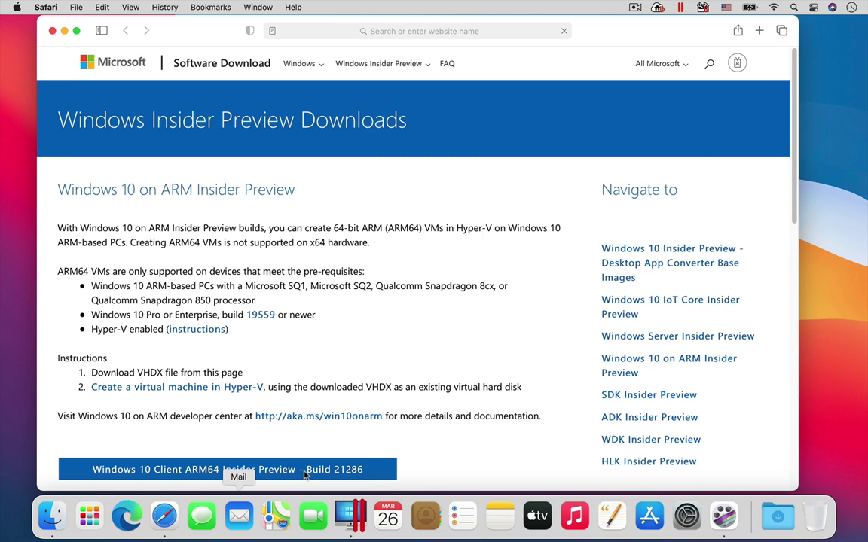
Scroll down the Windows Insider Preview downloads page, then close the Safari window
{"action": "left_click_drag", "start_coordinate": [796, 175], "coordinate": [787, 257]}
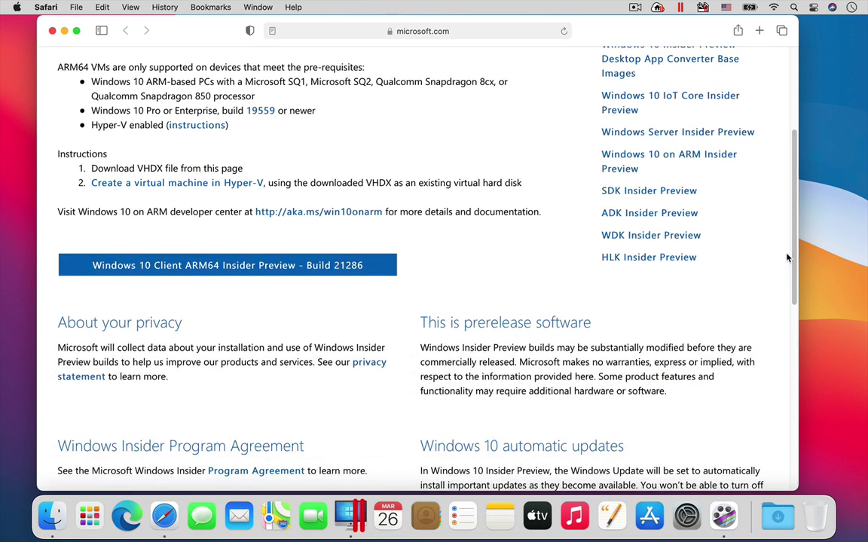
{"action": "left_click", "coordinate": [51, 31]}
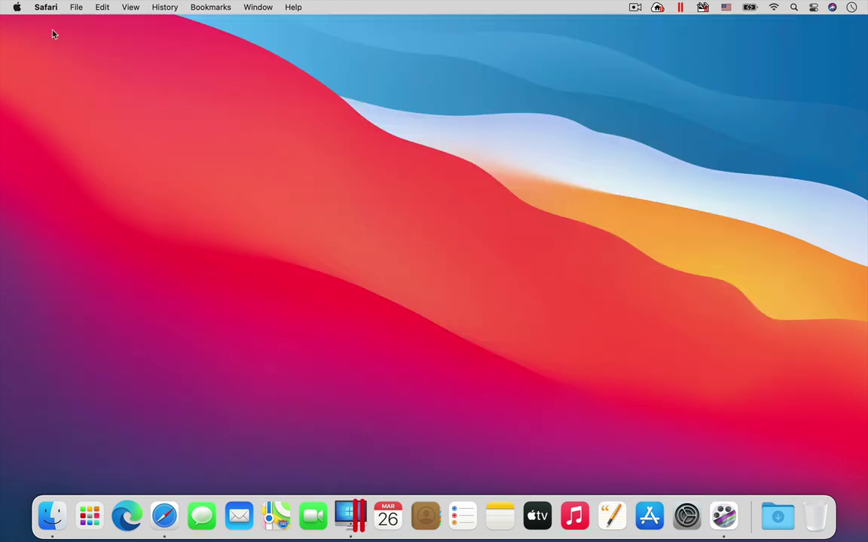
Create a new Windows 10 machine from the detected Windows 10 VHDX image, set for Productivity use
{"action": "left_click", "coordinate": [350, 516]}
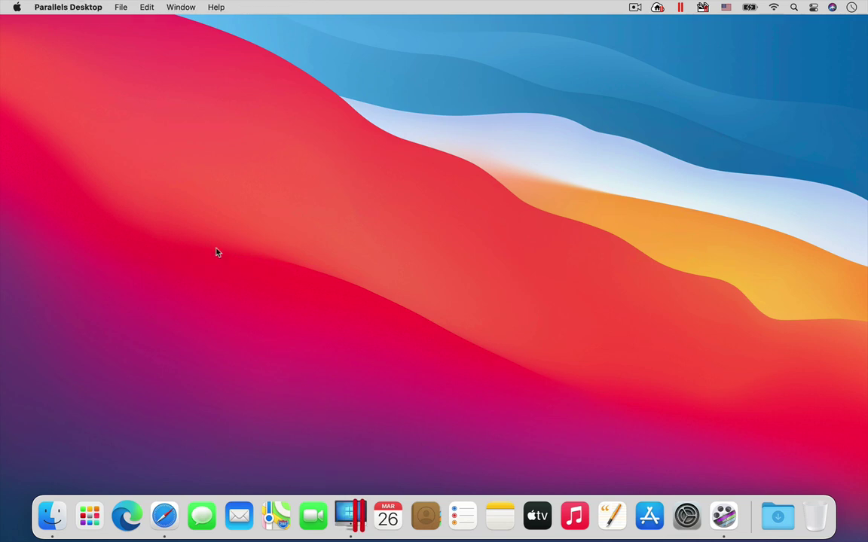
{"action": "left_click", "coordinate": [119, 7]}
{"action": "left_click", "coordinate": [130, 24]}
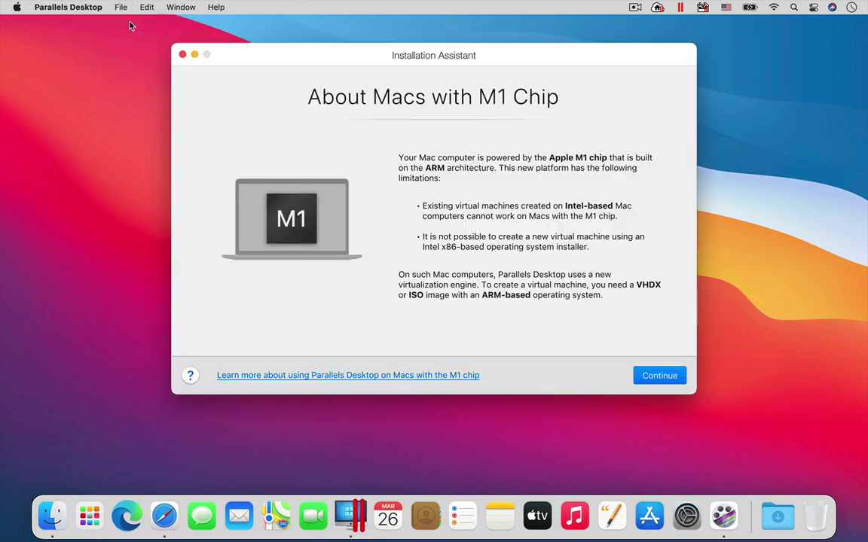
{"action": "left_click", "coordinate": [662, 378]}
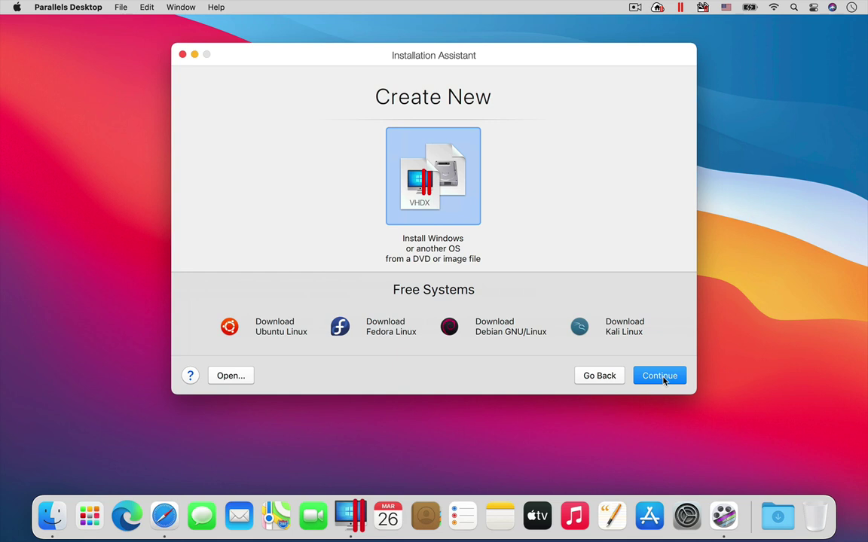
{"action": "left_click", "coordinate": [662, 377]}
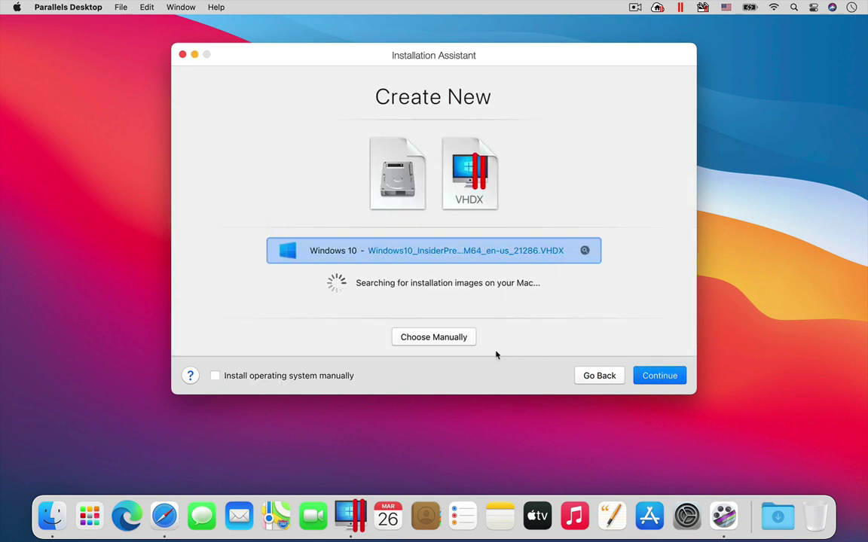
{"action": "left_click", "coordinate": [665, 378]}
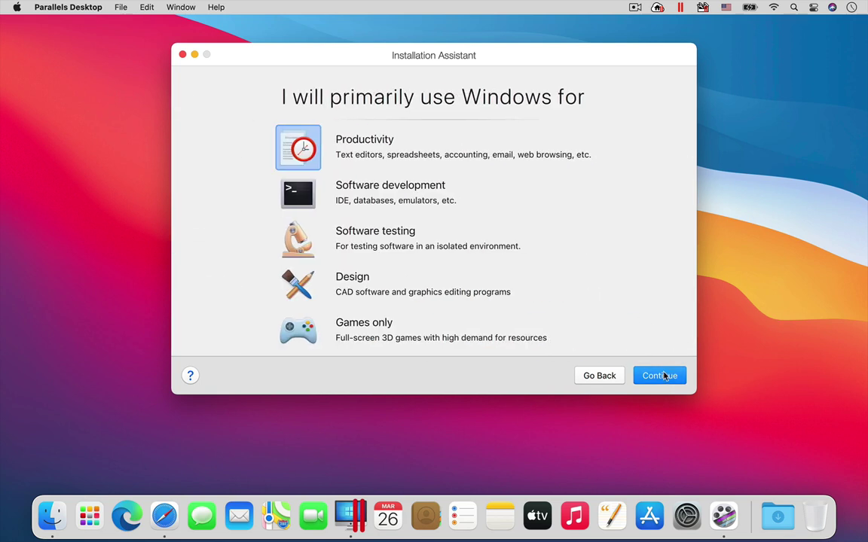
{"action": "left_click", "coordinate": [664, 377]}
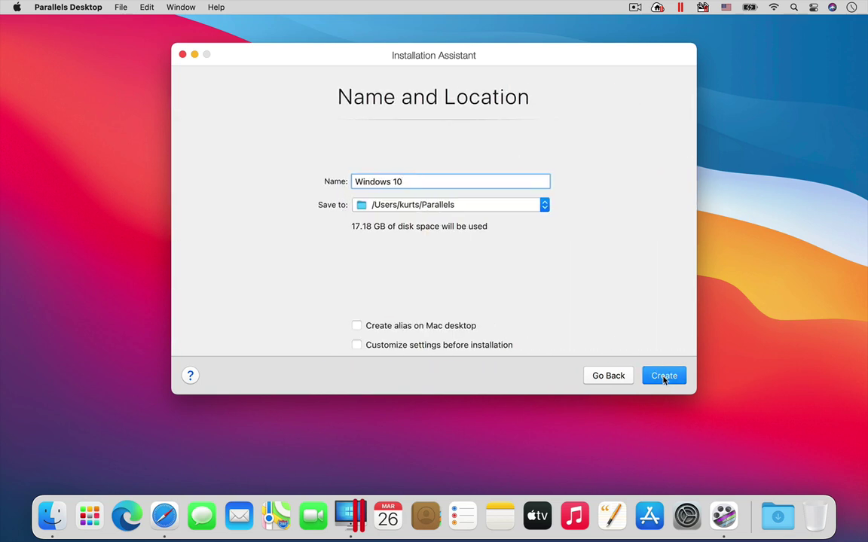
{"action": "left_click", "coordinate": [663, 377]}
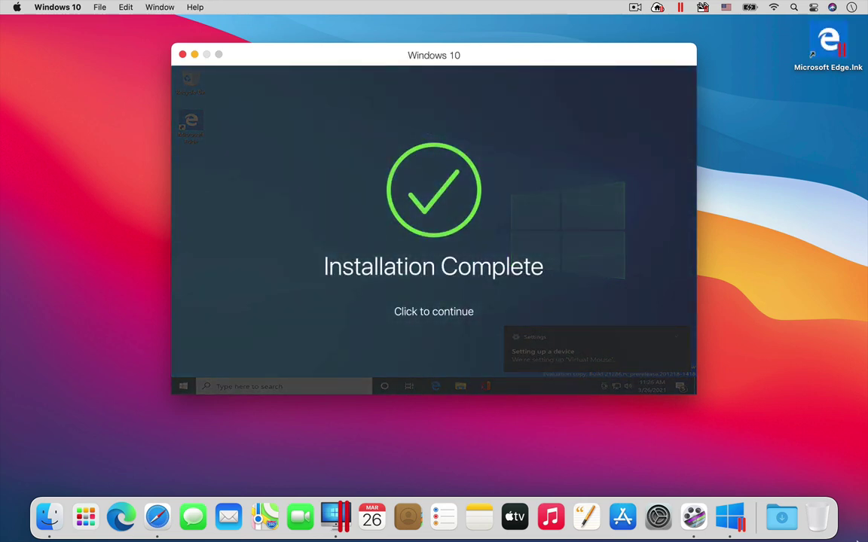
Dismiss the Installation Complete screen to reach the Windows 10 desktop
{"action": "left_click", "coordinate": [437, 197]}
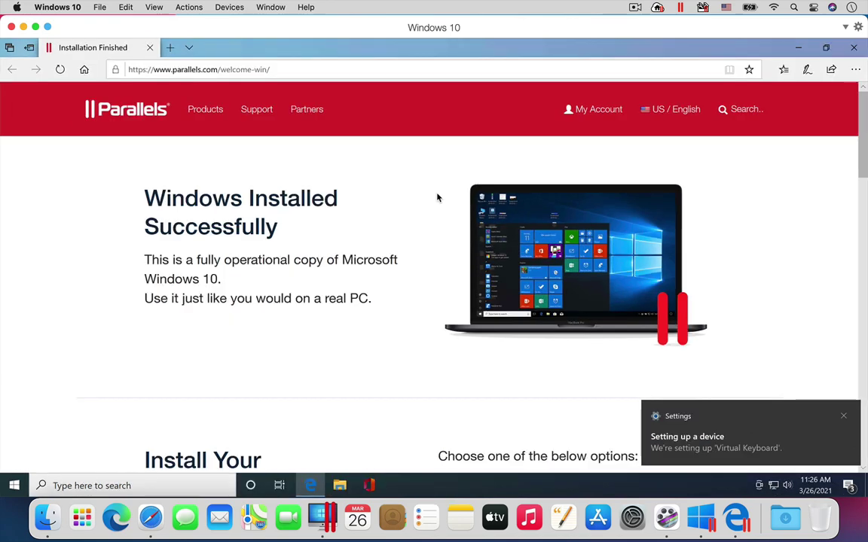